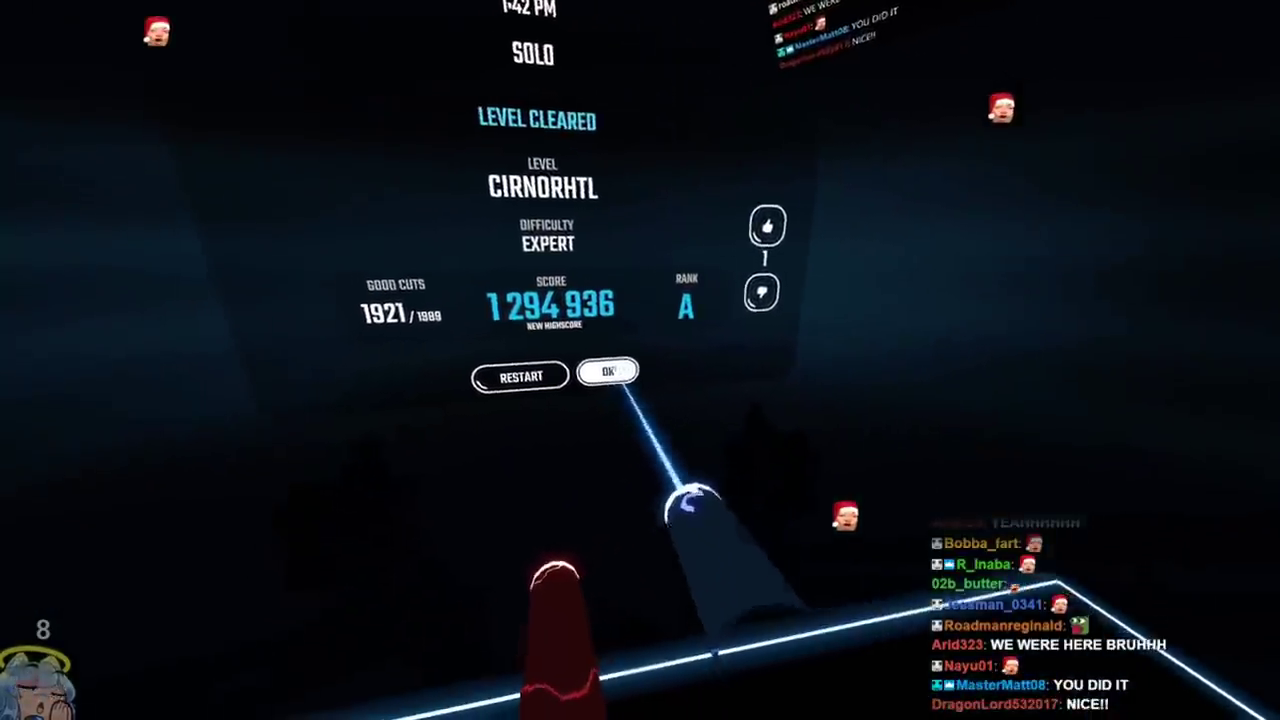
- Dismiss the CirnoRHTL cleared-results screen to return to song selection
click(607, 371)
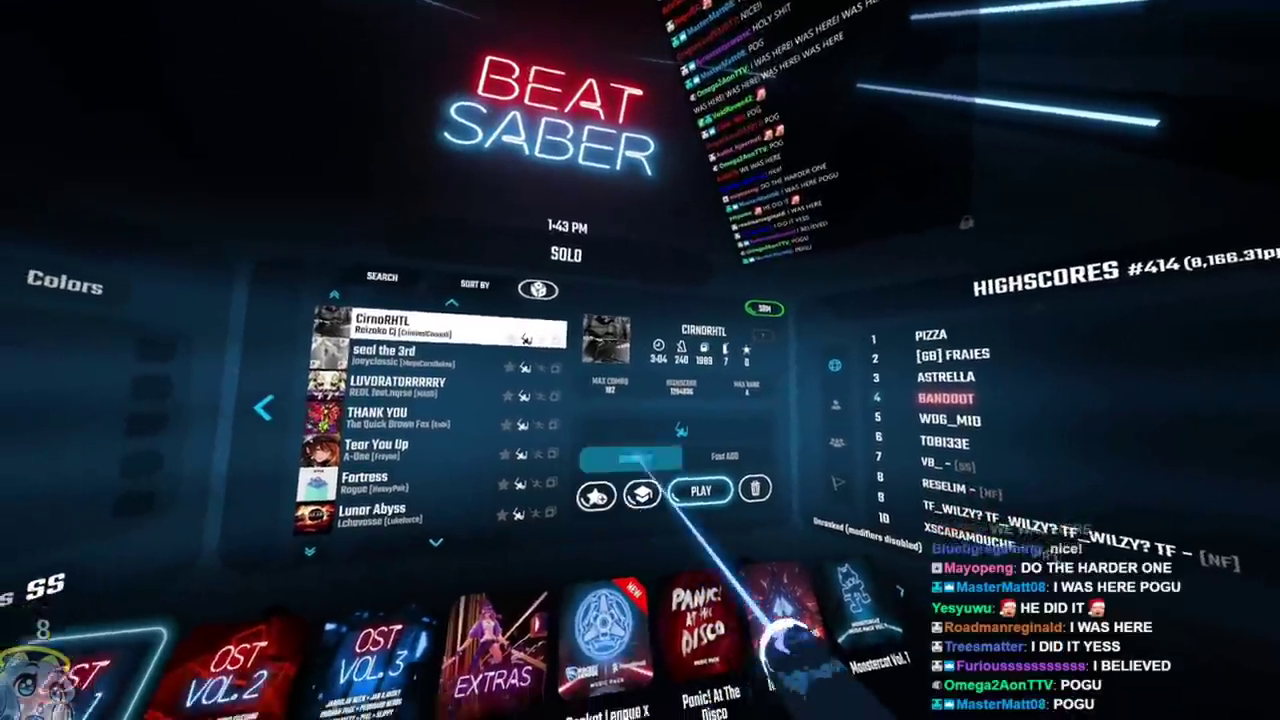
- Select the Fast ADD difficulty for CirnoRHTL
click(725, 456)
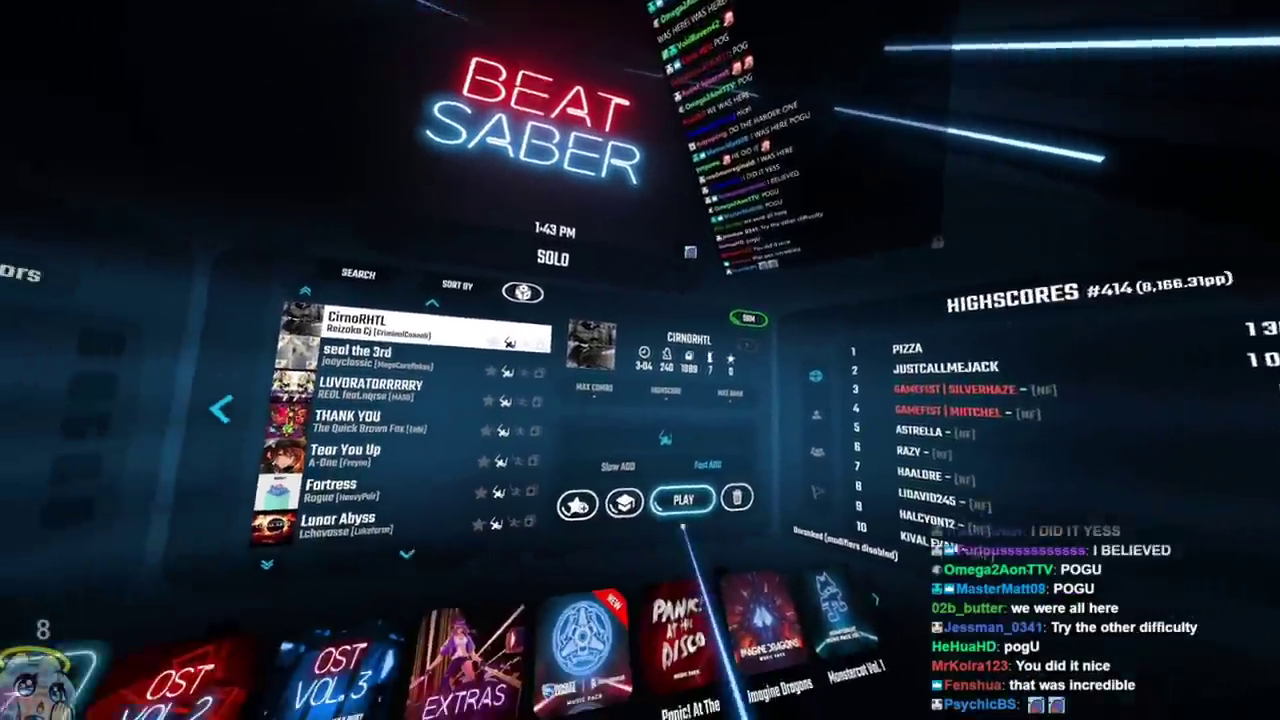